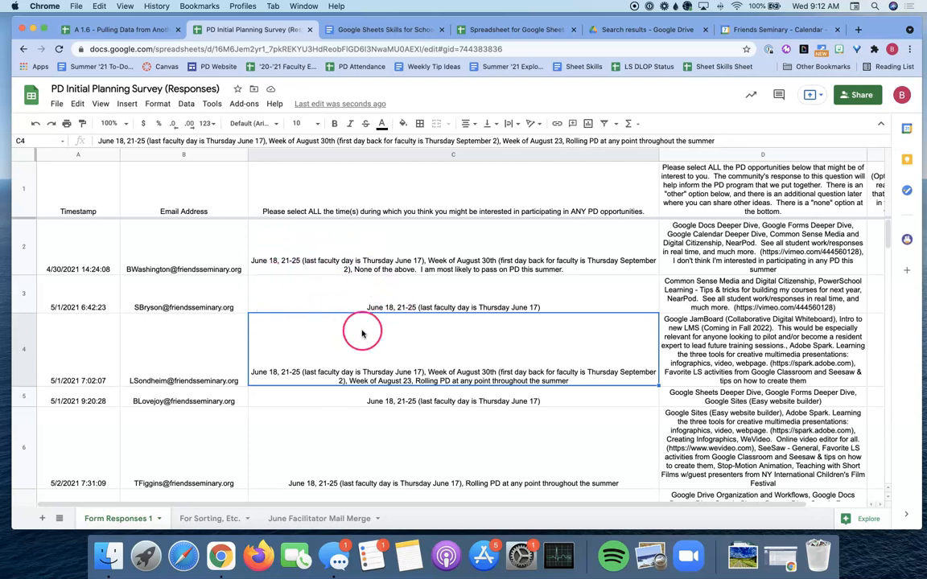
Compare the A 1.6 spreadsheet with the survey responses, selecting cell A1 for the import.
{"action": "left_click", "coordinate": [137, 30]}
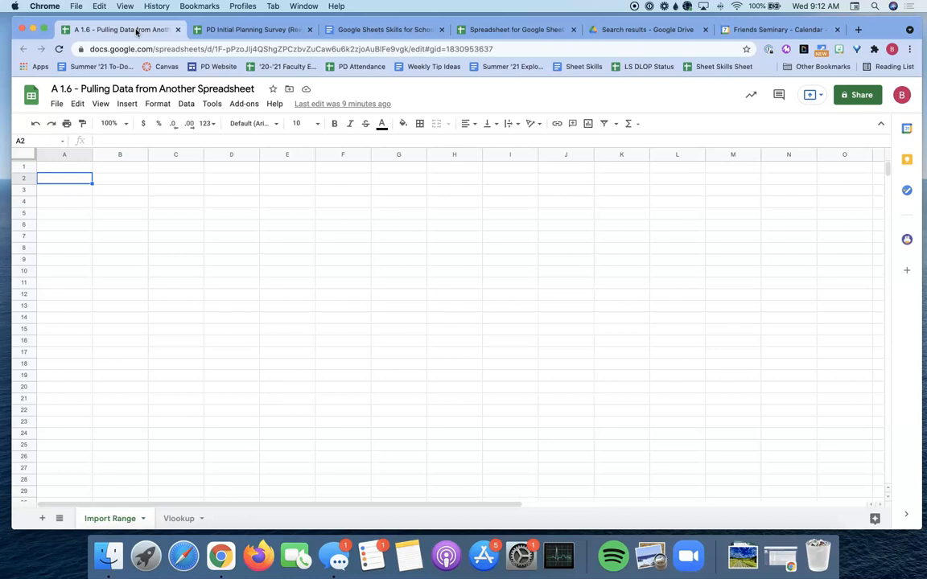
{"action": "left_click", "coordinate": [207, 30]}
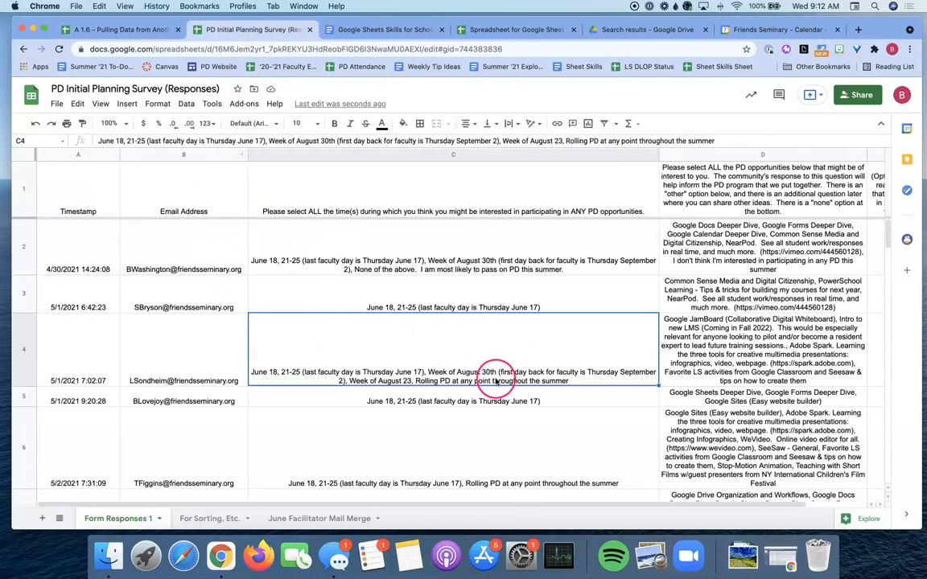
{"action": "left_click", "coordinate": [128, 34]}
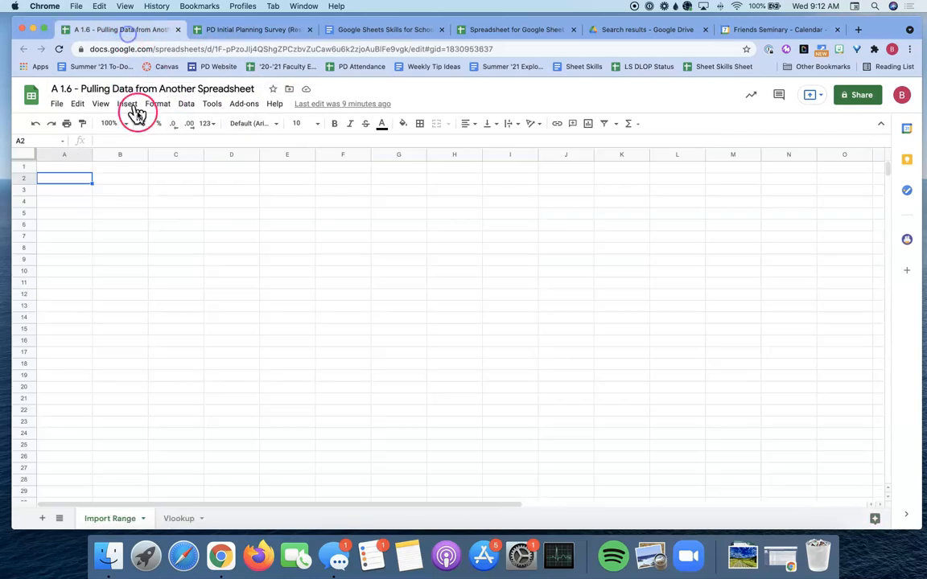
{"action": "left_click", "coordinate": [141, 170]}
{"action": "left_click", "coordinate": [75, 170]}
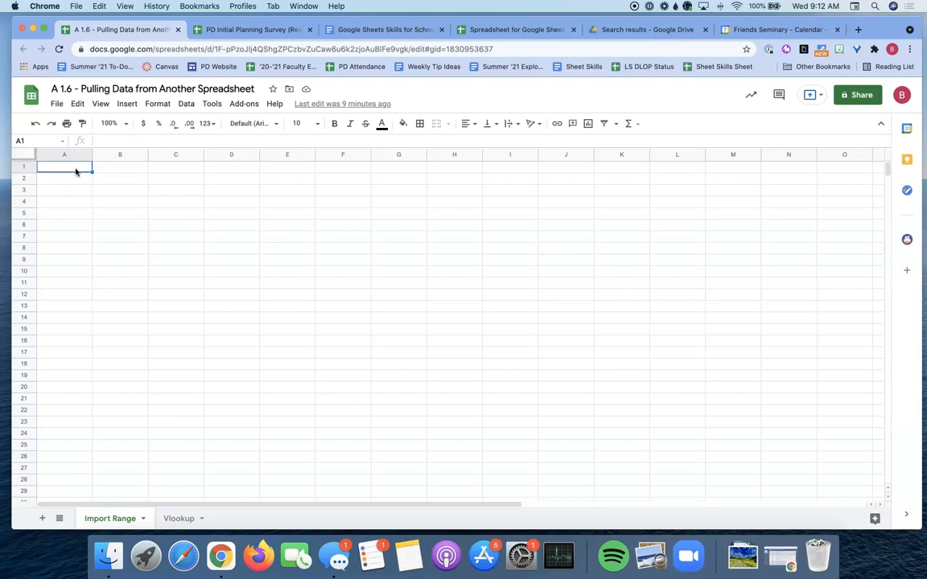
{"action": "left_click", "coordinate": [233, 29]}
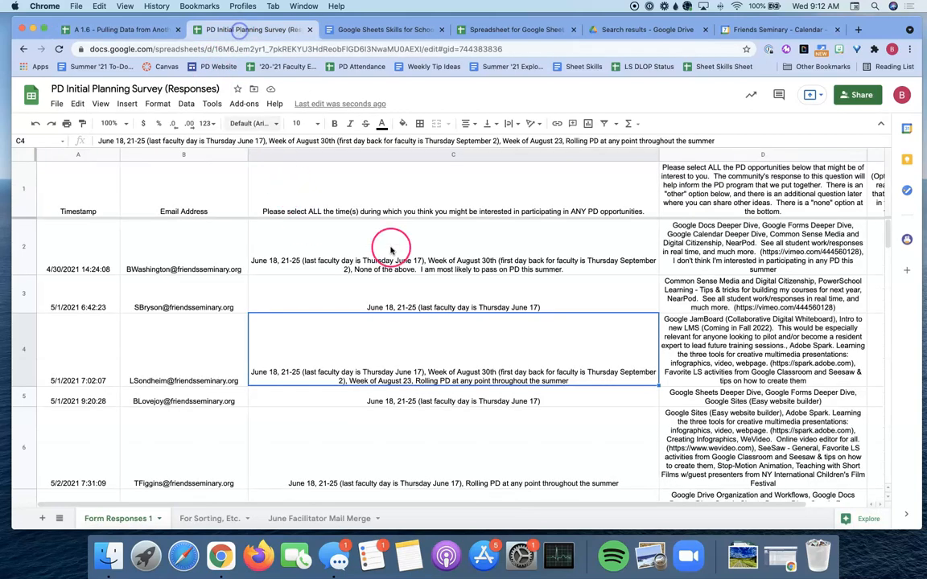
{"action": "left_click", "coordinate": [134, 30]}
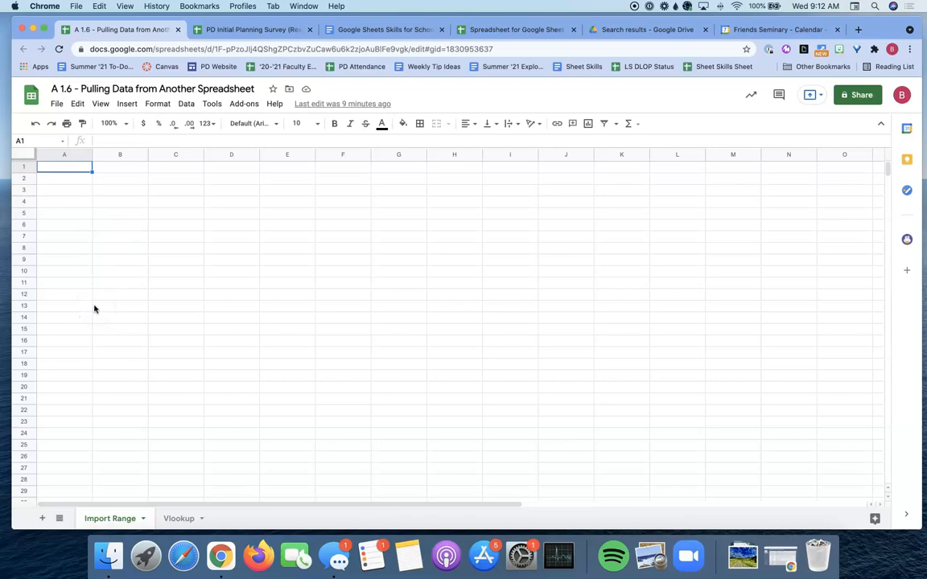
Scroll through the survey responses' rows and columns, then return to the Import Range sheet.
{"action": "left_click", "coordinate": [234, 30]}
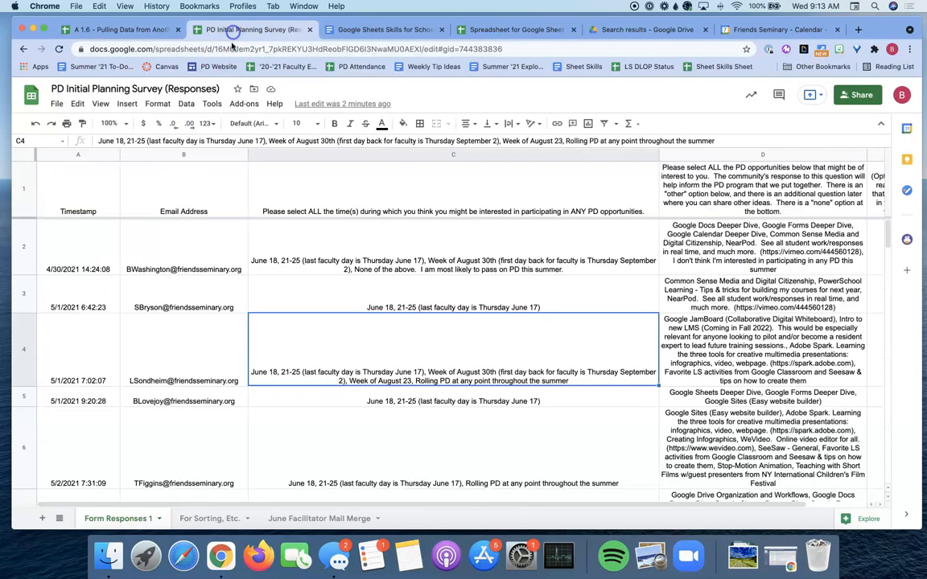
{"action": "scroll", "coordinate": [210, 291], "scroll_direction": "down", "scroll_amount": 20}
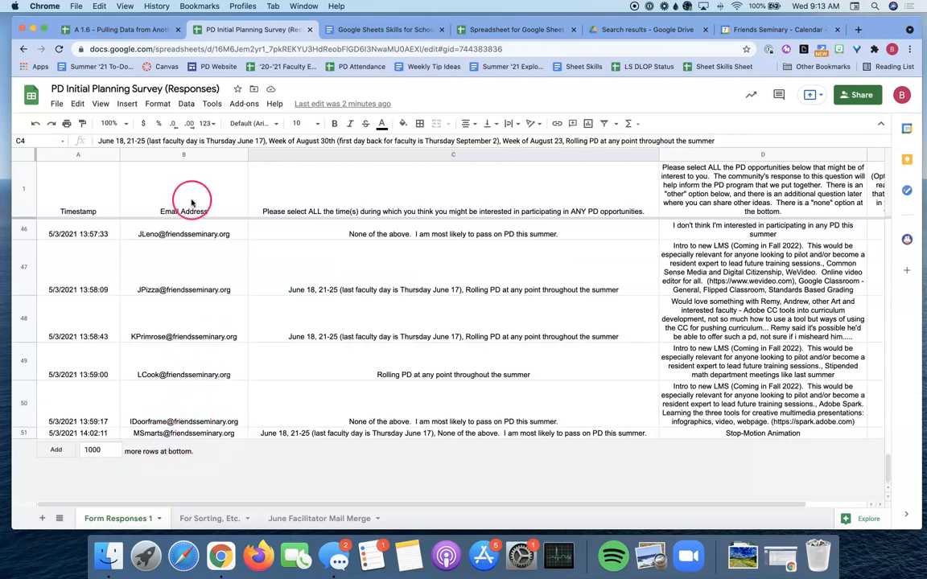
{"action": "left_click", "coordinate": [107, 28]}
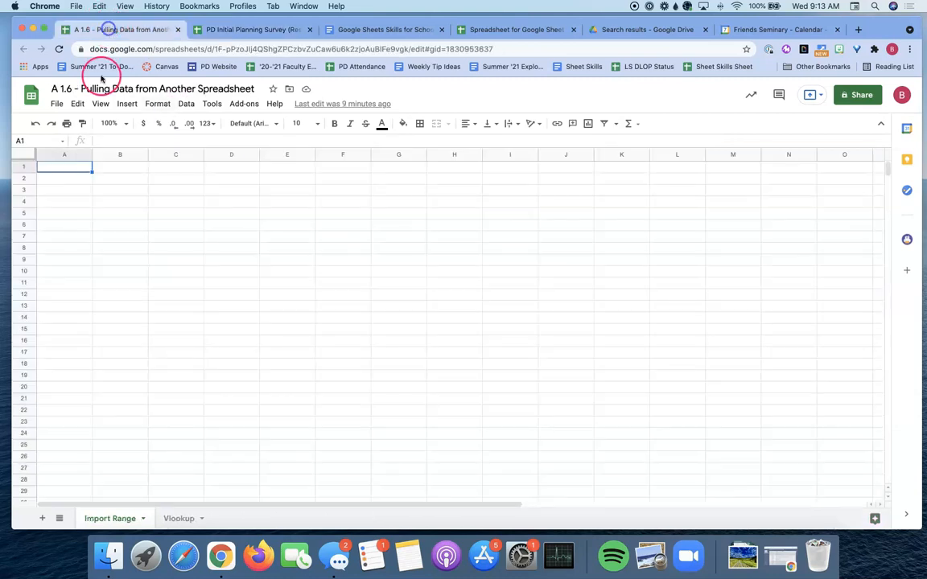
{"action": "left_click", "coordinate": [227, 29]}
{"action": "scroll", "coordinate": [201, 273], "scroll_direction": "up", "scroll_amount": 20}
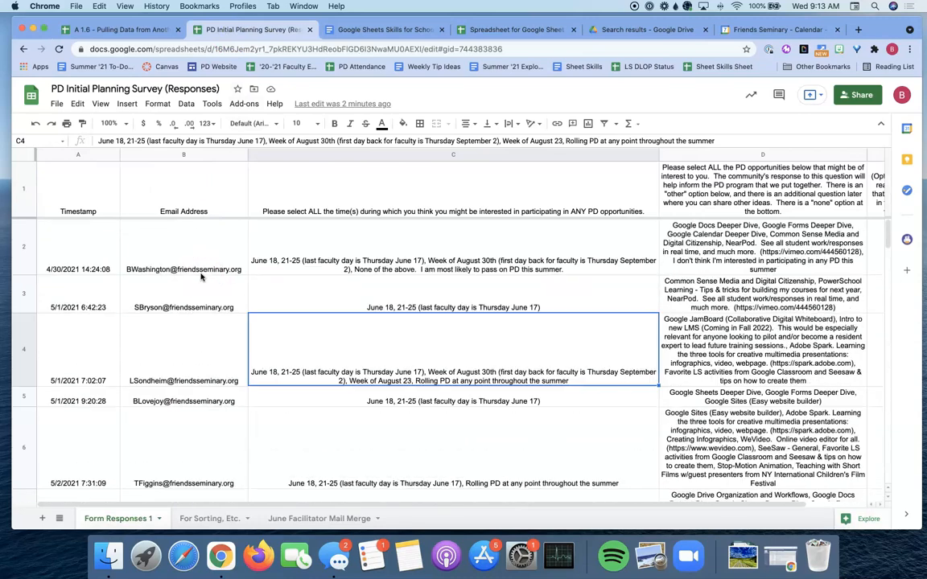
{"action": "scroll", "coordinate": [113, 226], "scroll_direction": "right", "scroll_amount": 2}
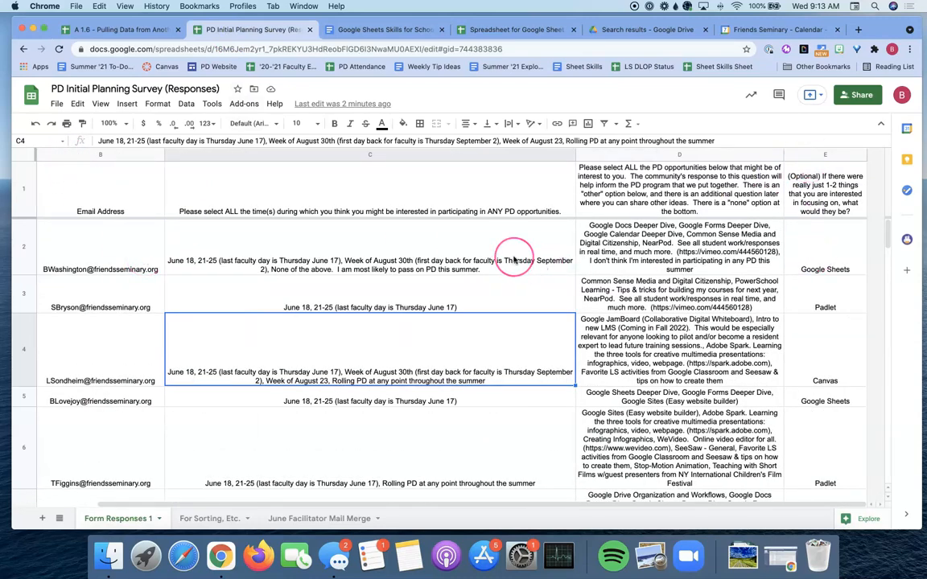
{"action": "scroll", "coordinate": [499, 259], "scroll_direction": "left", "scroll_amount": 2}
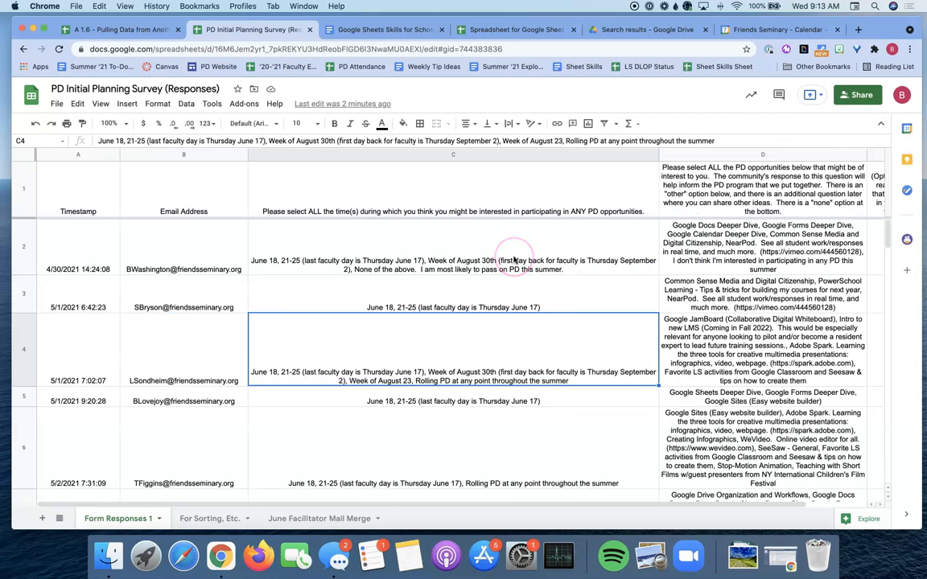
{"action": "left_click", "coordinate": [118, 30]}
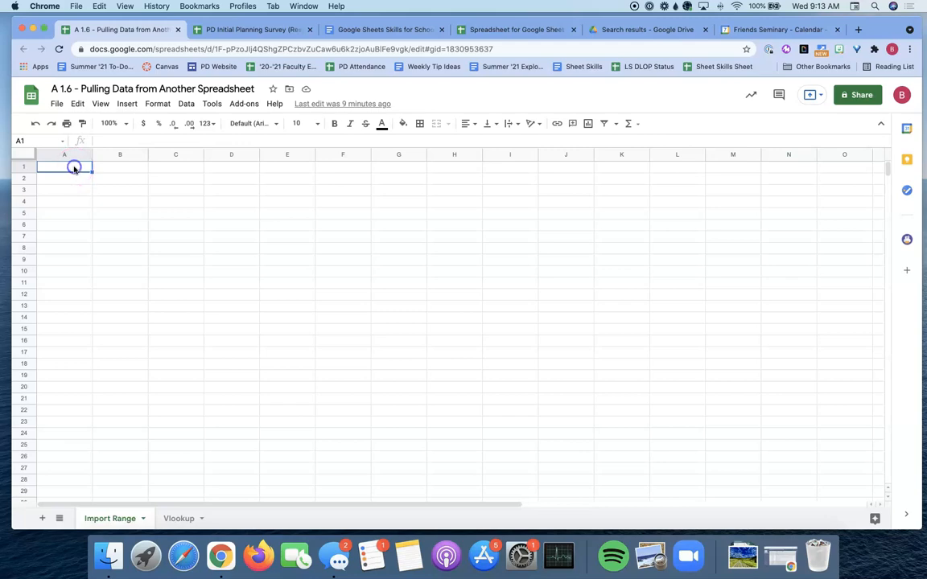
Type =Importrange( into cell A1 of the Import Range sheet.
{"action": "type", "text": "="}
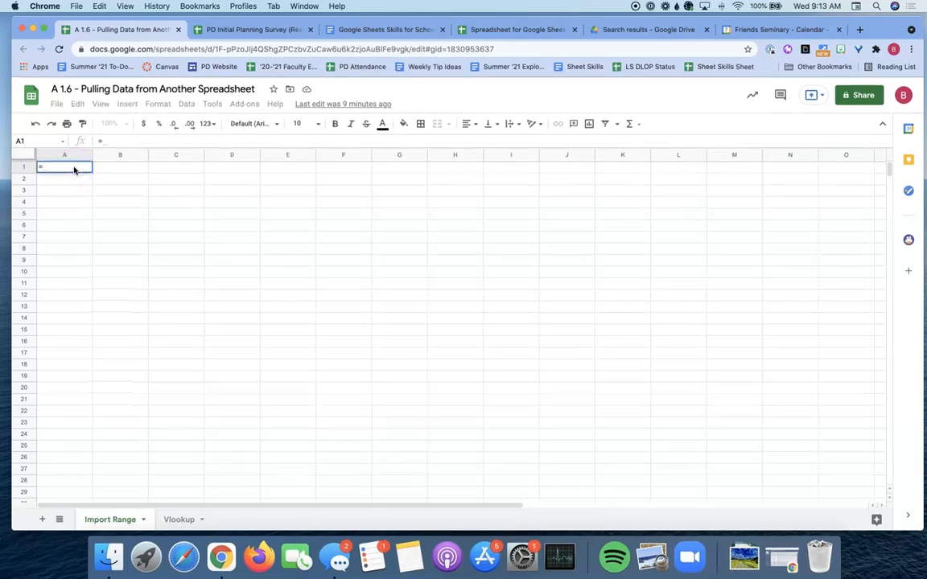
{"action": "type", "text": "Import"}
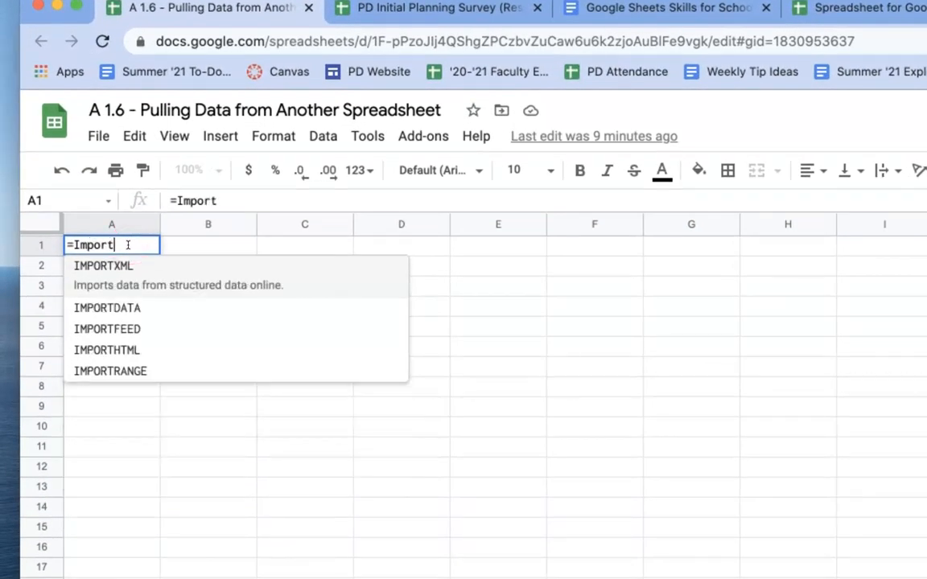
{"action": "type", "text": "range("}
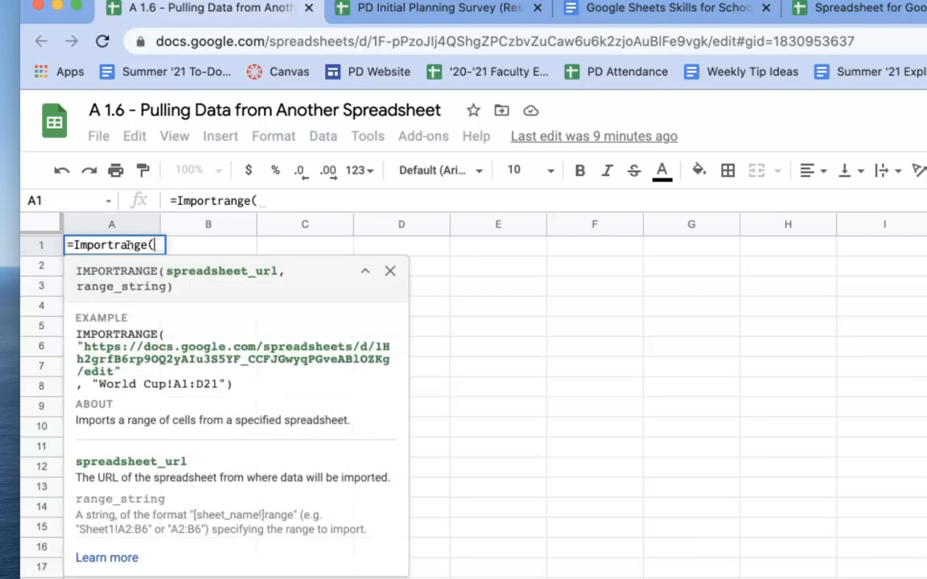
Copy the survey spreadsheet's URL and paste it, quoted and followed by a comma, into the formula.
{"action": "left_click", "coordinate": [457, 7]}
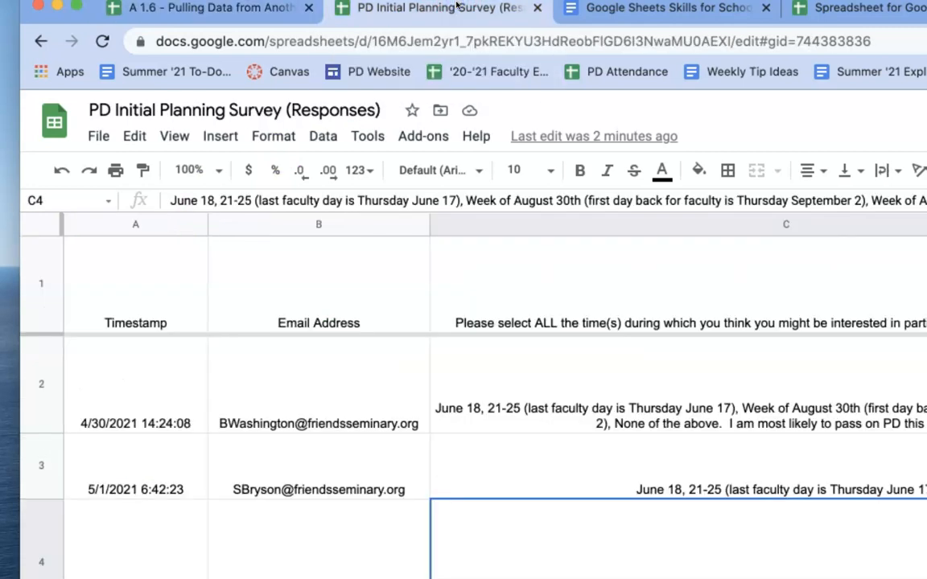
{"action": "left_click", "coordinate": [457, 40]}
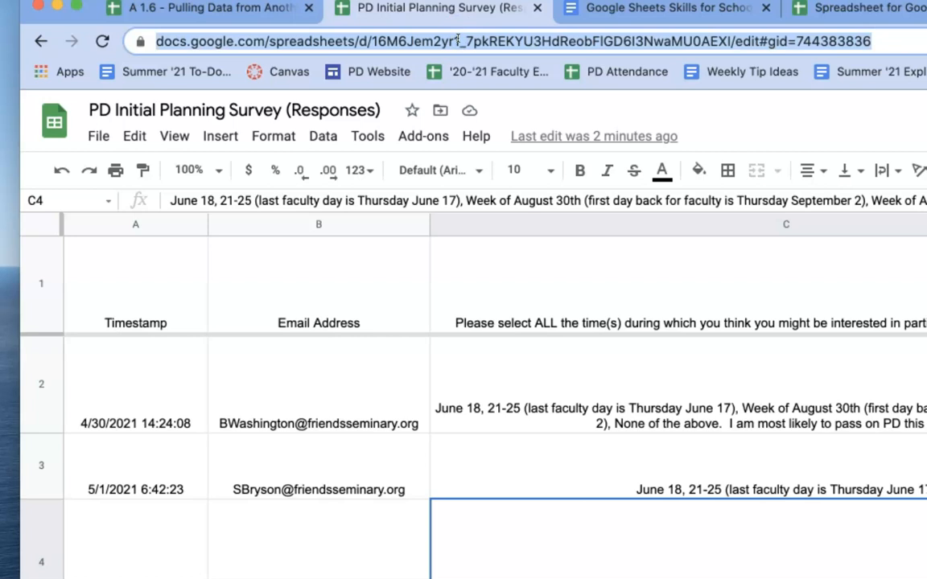
{"action": "key", "text": "ctrl+shift+Tab"}
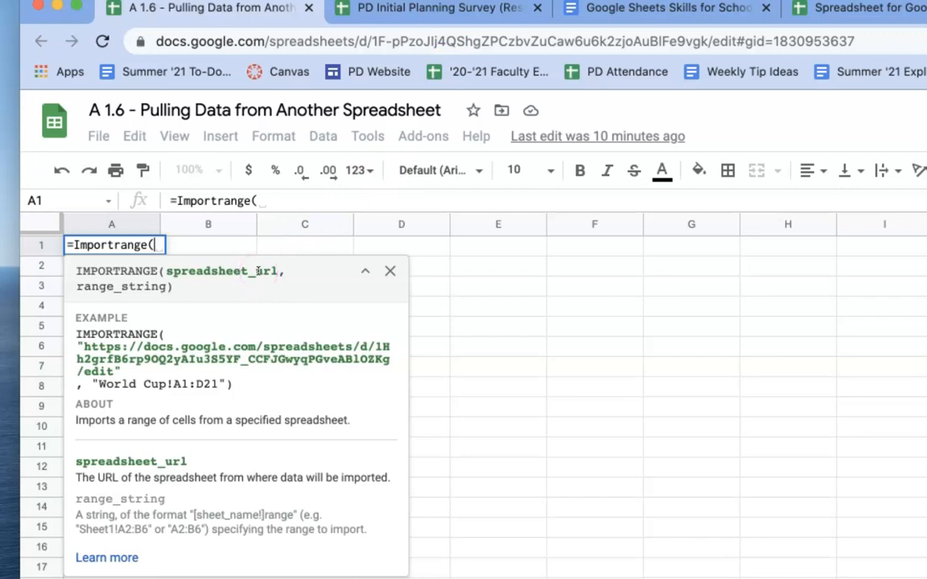
{"action": "type", "text": "\""}
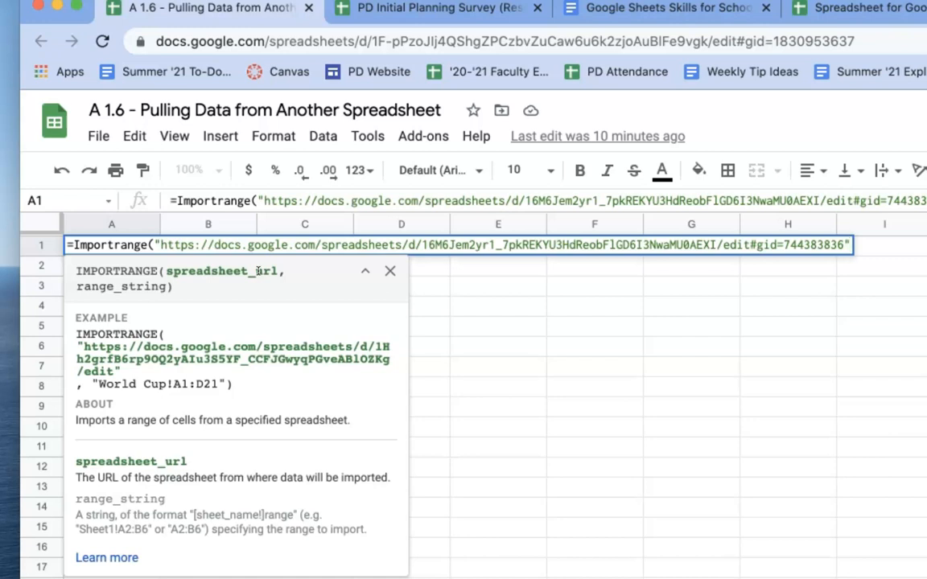
{"action": "type", "text": "\","}
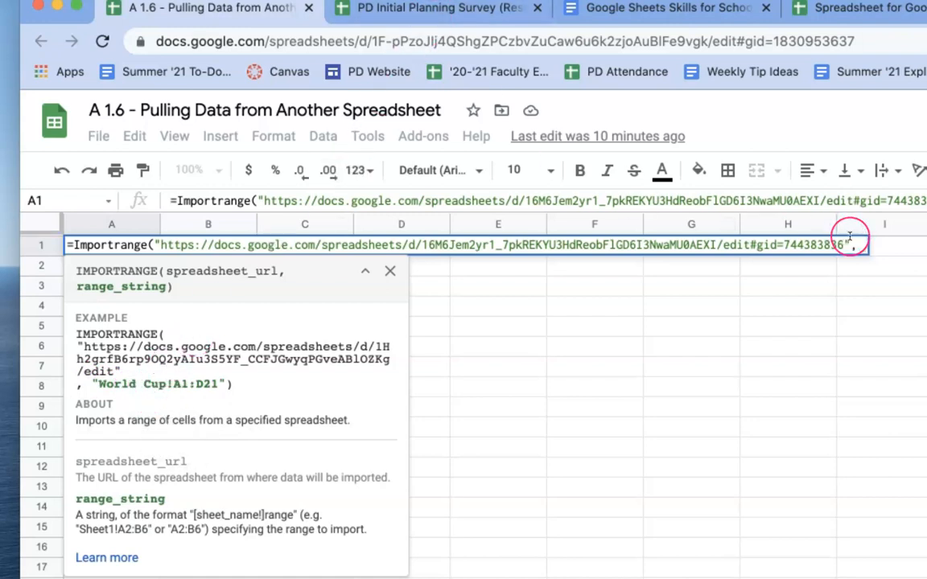
Begin the range argument with the survey's sheet name, "Form Responses 1".
{"action": "type", "text": "\""}
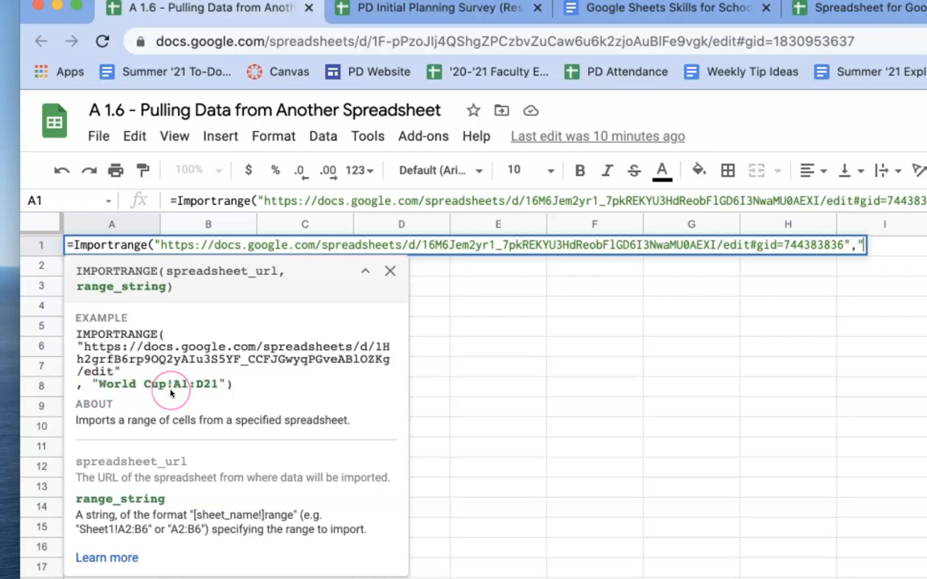
{"action": "key", "text": "ctrl+Tab"}
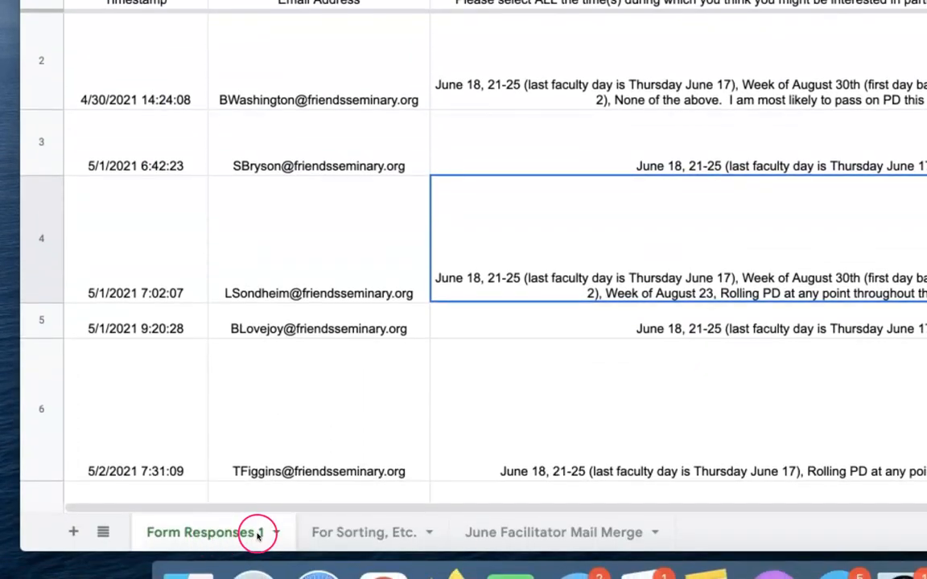
{"action": "key", "text": "ctrl+shift+Tab"}
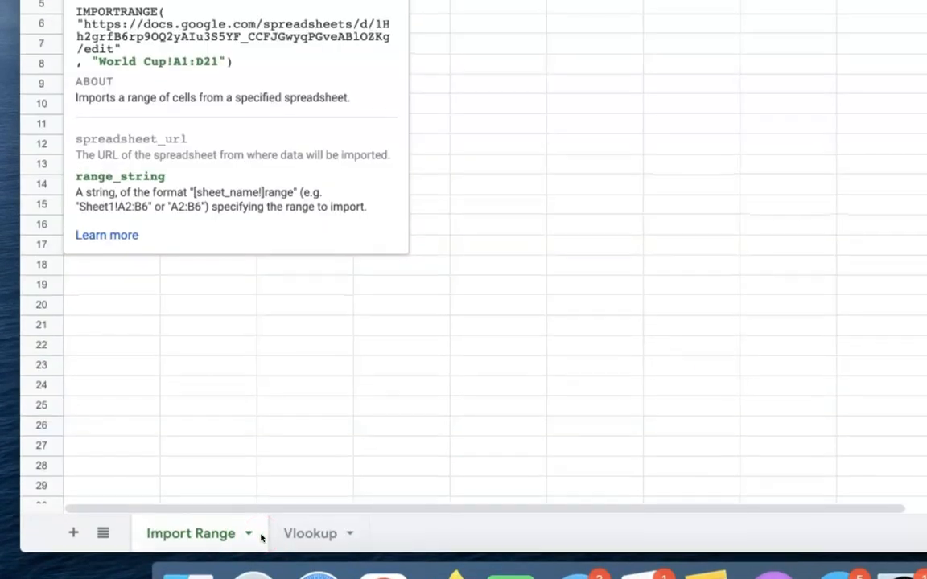
{"action": "type", "text": "Form Response"}
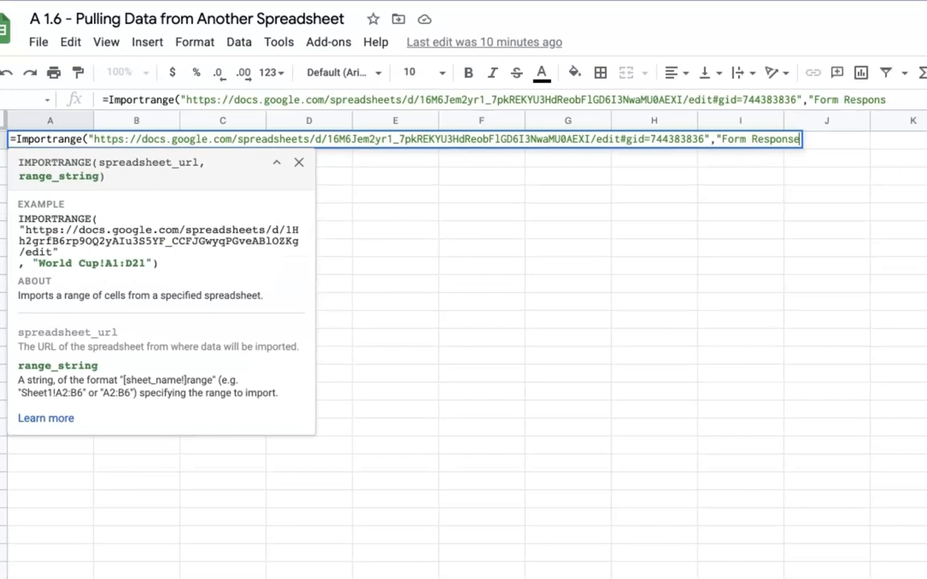
{"action": "type", "text": "s 1"}
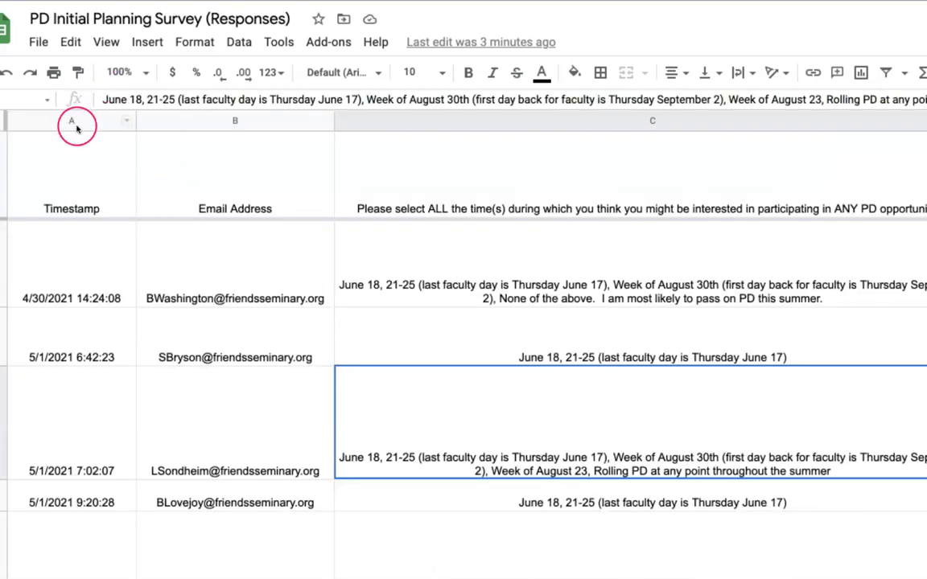
Scroll the survey responses sheet sideways to review its response columns.
{"action": "scroll", "coordinate": [205, 279], "scroll_direction": "right", "scroll_amount": 2}
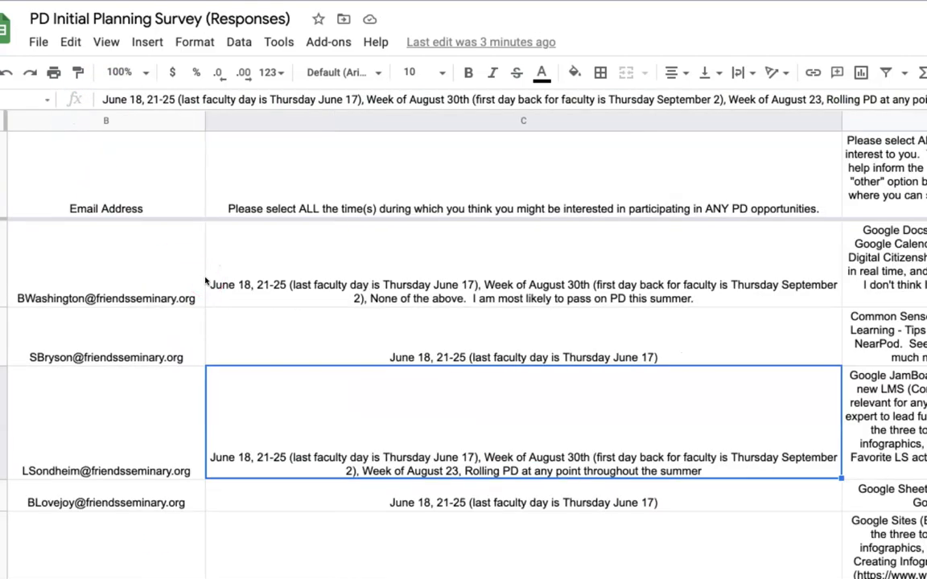
{"action": "scroll", "coordinate": [206, 280], "scroll_direction": "left", "scroll_amount": 2}
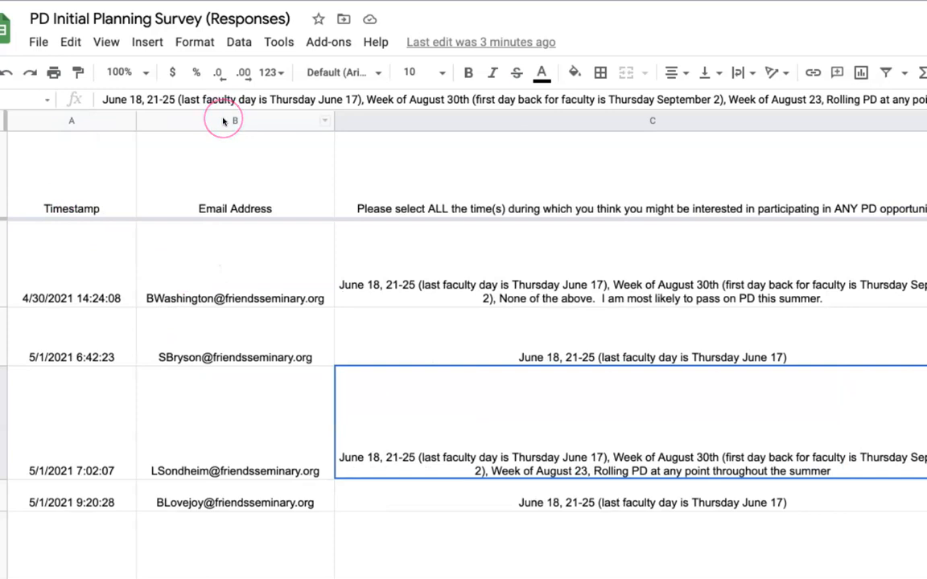
{"action": "scroll", "coordinate": [217, 288], "scroll_direction": "right", "scroll_amount": 2}
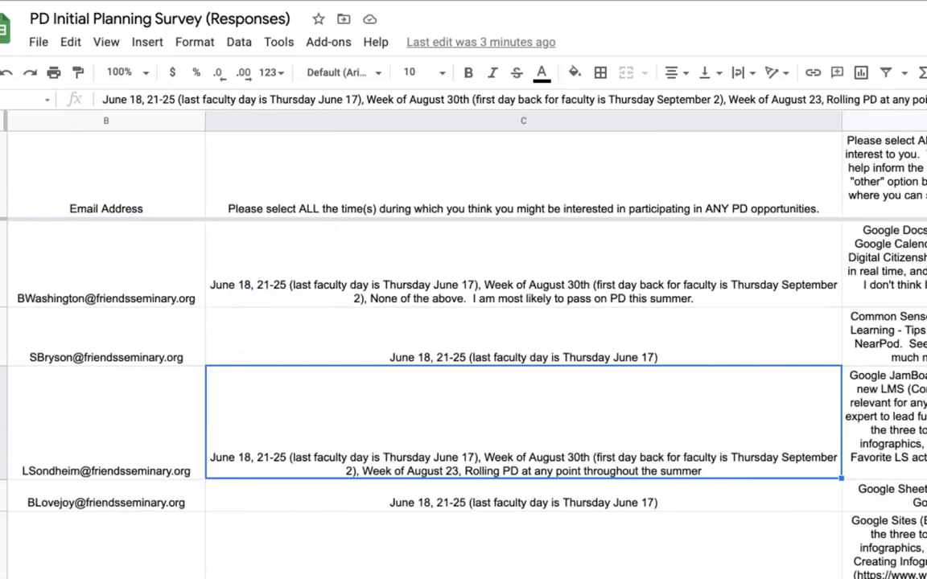
{"action": "scroll", "coordinate": [463, 346], "scroll_direction": "left", "scroll_amount": 2}
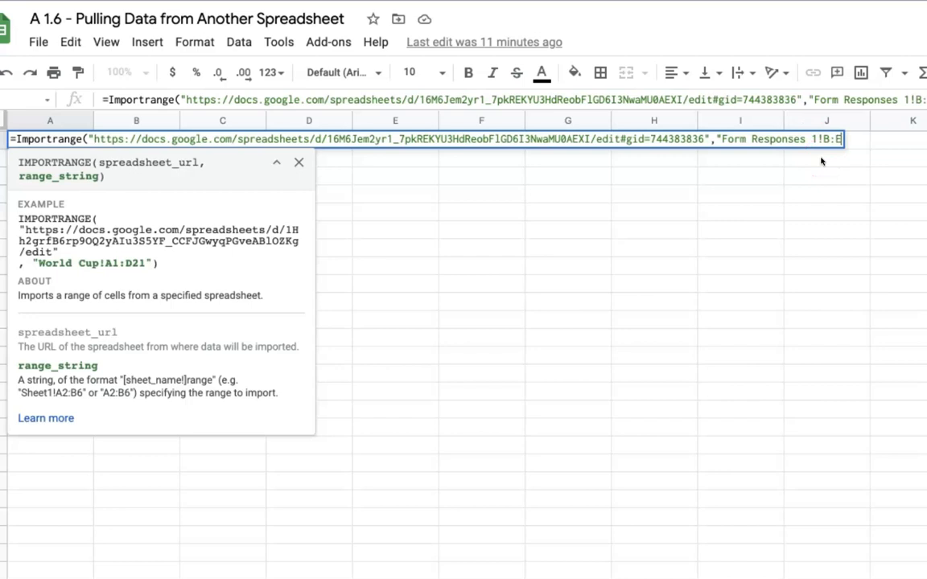
Finish the range as "Form Responses 1!B:E", close the parenthesis, and enter the formula.
{"action": "left_click", "coordinate": [822, 162]}
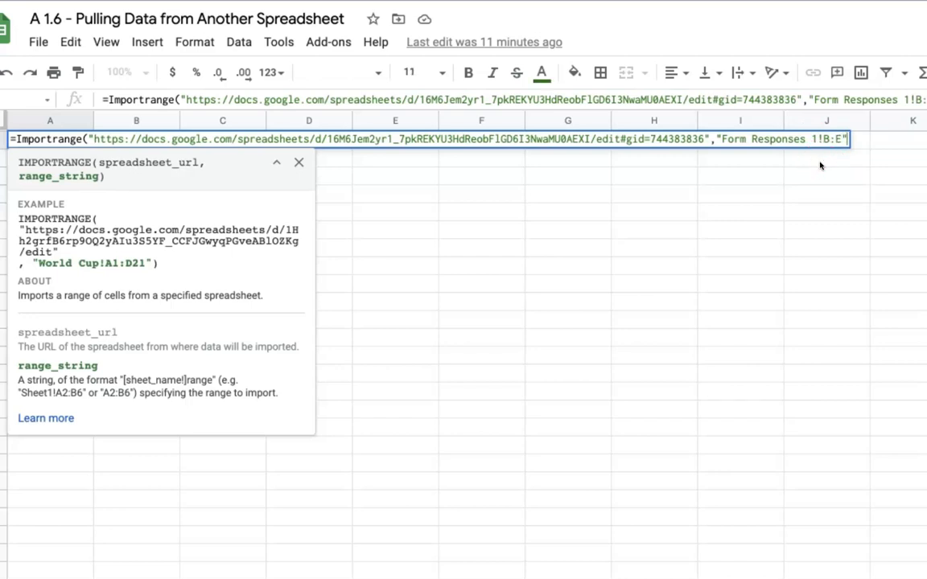
{"action": "type", "text": ")"}
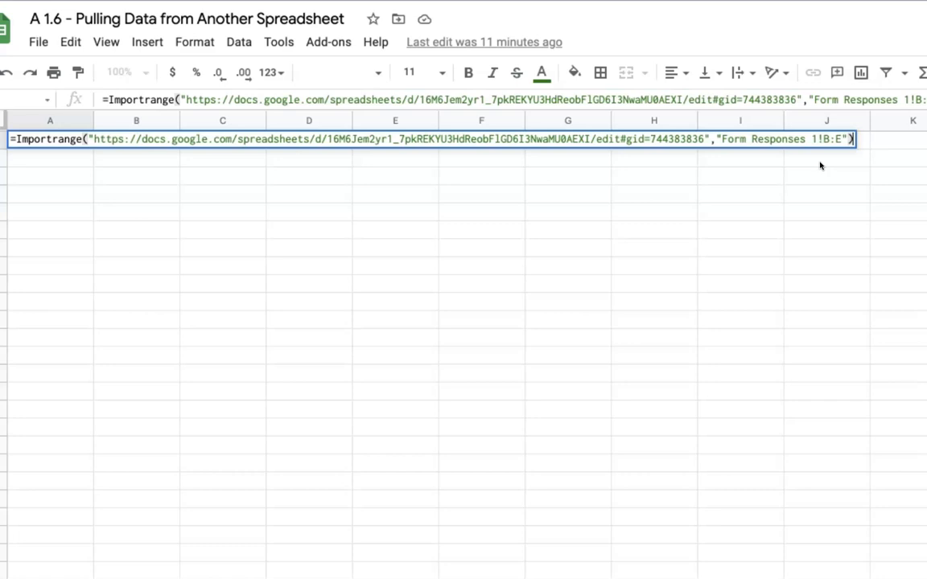
{"action": "key", "text": "Return"}
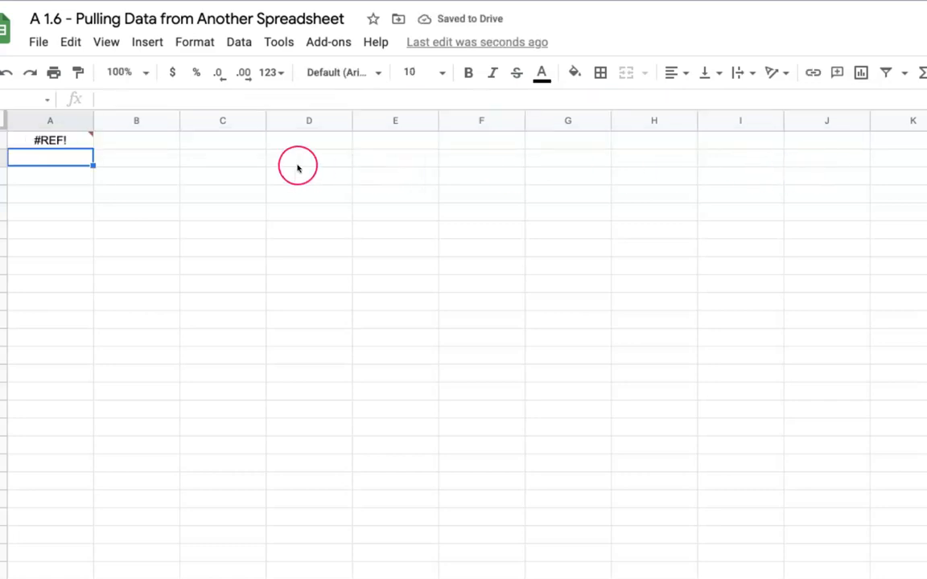
Resolve the #REF! in A1 by allowing access to the survey spreadsheet.
{"action": "left_click", "coordinate": [56, 140]}
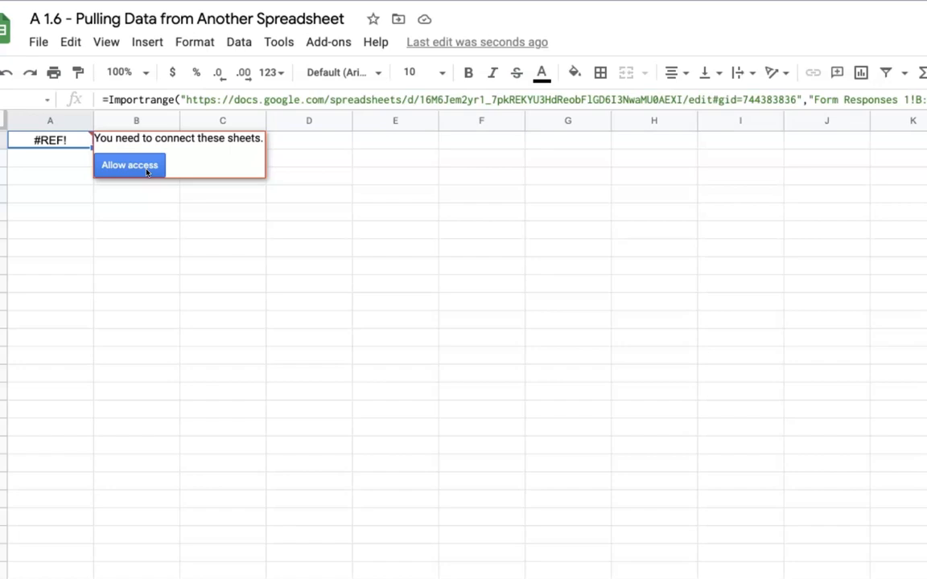
{"action": "left_click", "coordinate": [146, 170]}
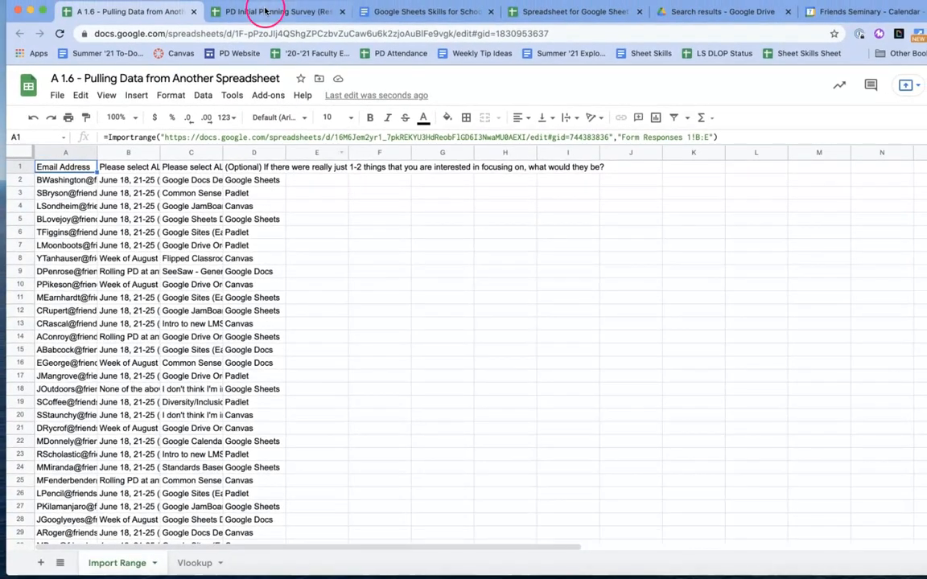
{"action": "left_click", "coordinate": [265, 11]}
{"action": "left_click", "coordinate": [151, 11]}
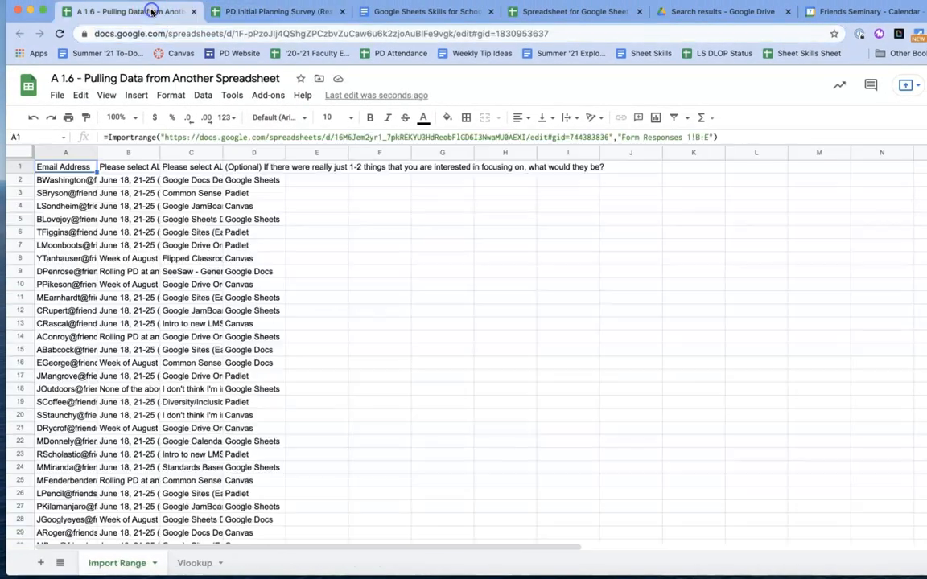
{"action": "left_click", "coordinate": [251, 13]}
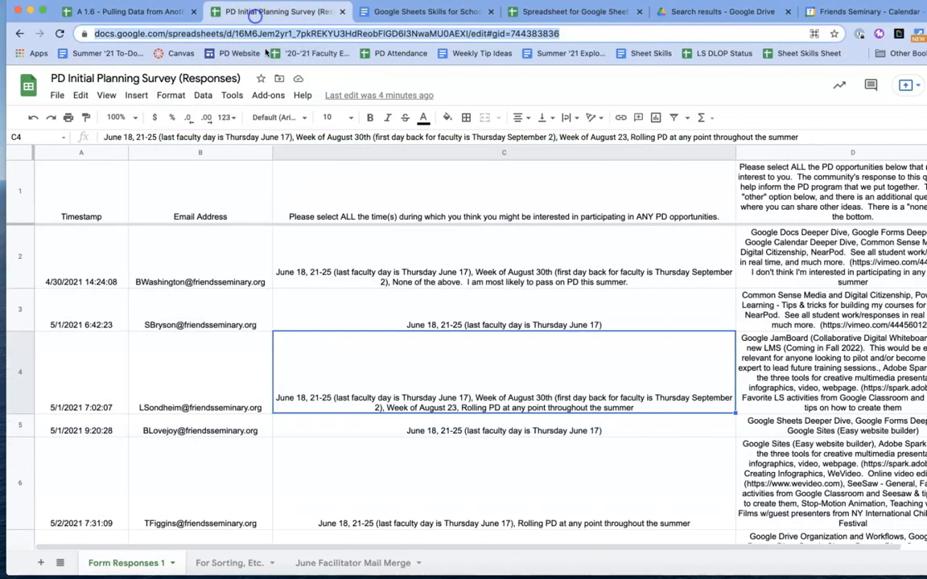
{"action": "left_click", "coordinate": [240, 258]}
{"action": "type", "text": "a;lkdhga;lskdad;lskgs"}
{"action": "key", "text": "Return"}
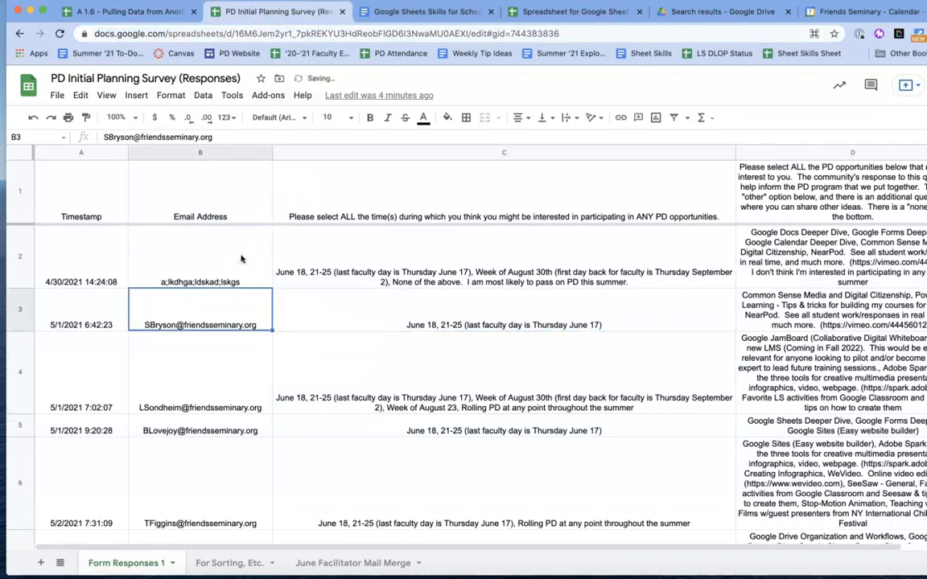
{"action": "key", "text": "ctrl+shift+Tab"}
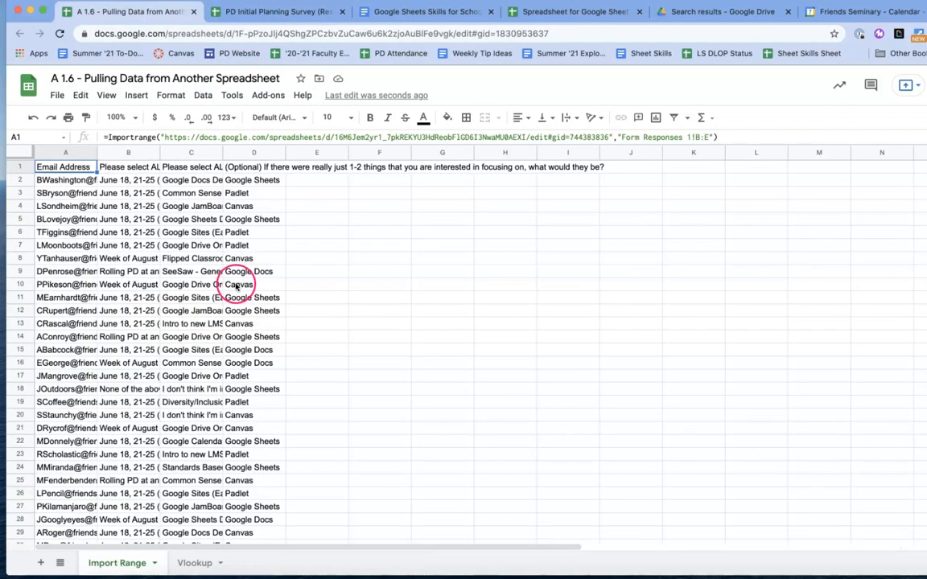
{"action": "left_click", "coordinate": [67, 181]}
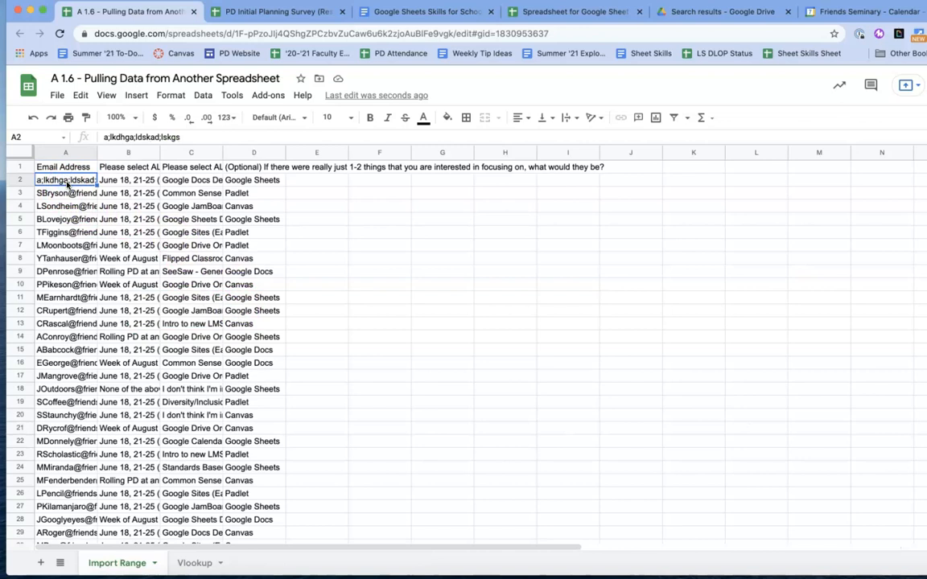
{"action": "key", "text": "ctrl+Tab"}
{"action": "left_click", "coordinate": [369, 259]}
{"action": "key", "text": "ctrl+z"}
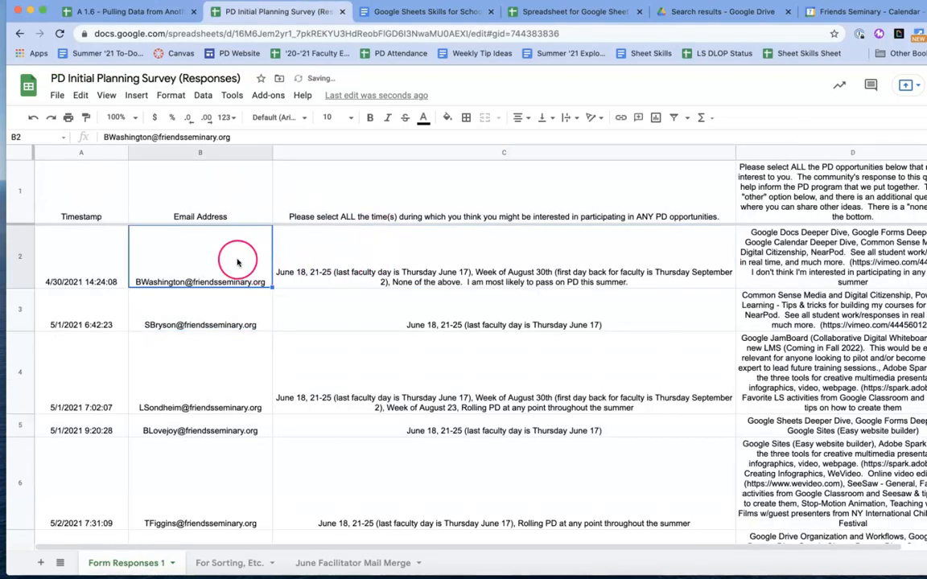
{"action": "key", "text": "ctrl+shift+Tab"}
{"action": "left_click", "coordinate": [84, 185]}
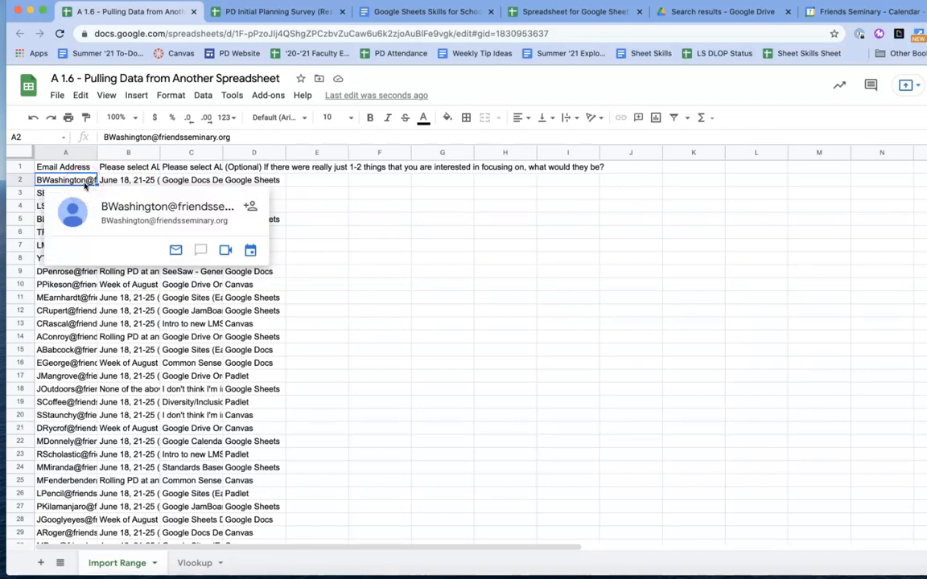
{"action": "left_click", "coordinate": [257, 14]}
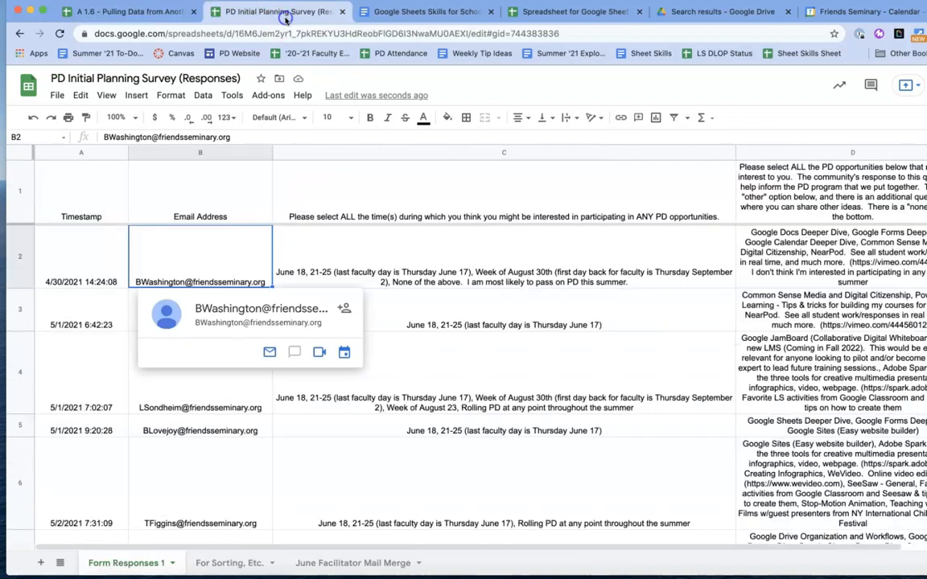
{"action": "left_click", "coordinate": [126, 12]}
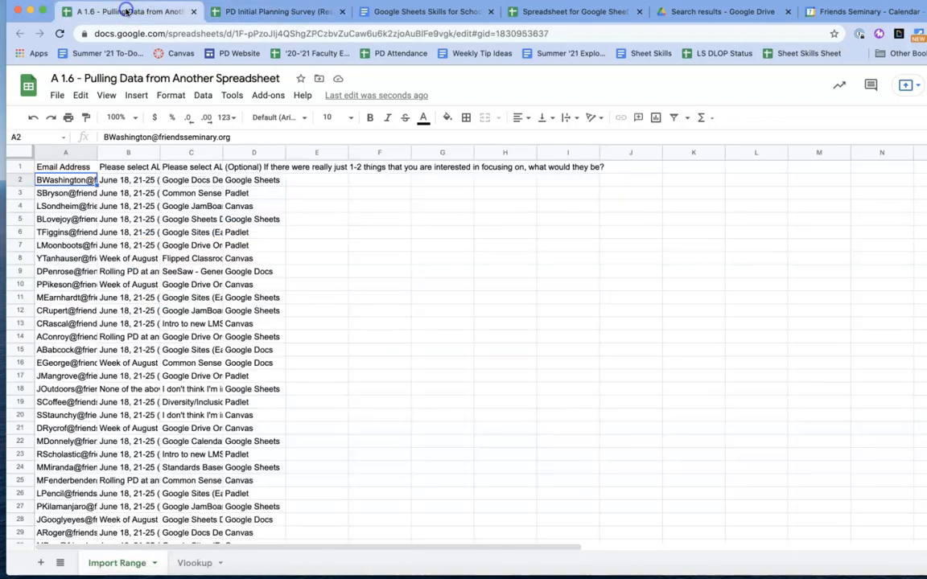
{"action": "left_click", "coordinate": [305, 11]}
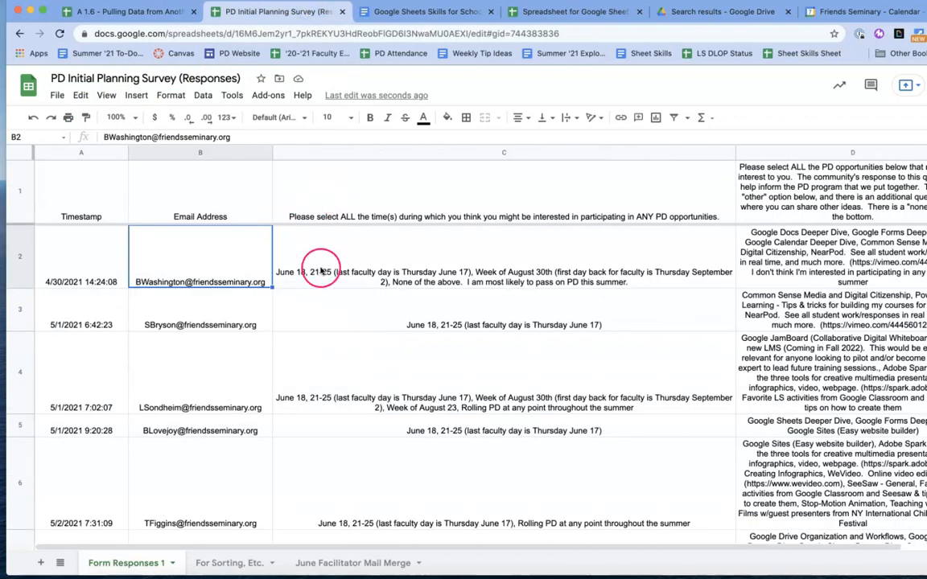
{"action": "left_click", "coordinate": [129, 11]}
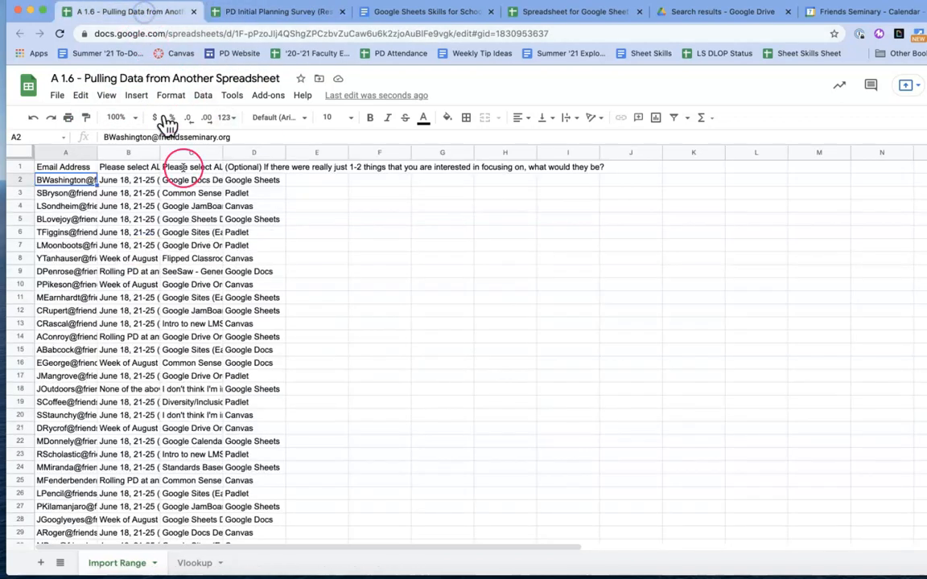
Auto-fit all columns, then wrap column B's text and narrow that column.
{"action": "left_click", "coordinate": [17, 151]}
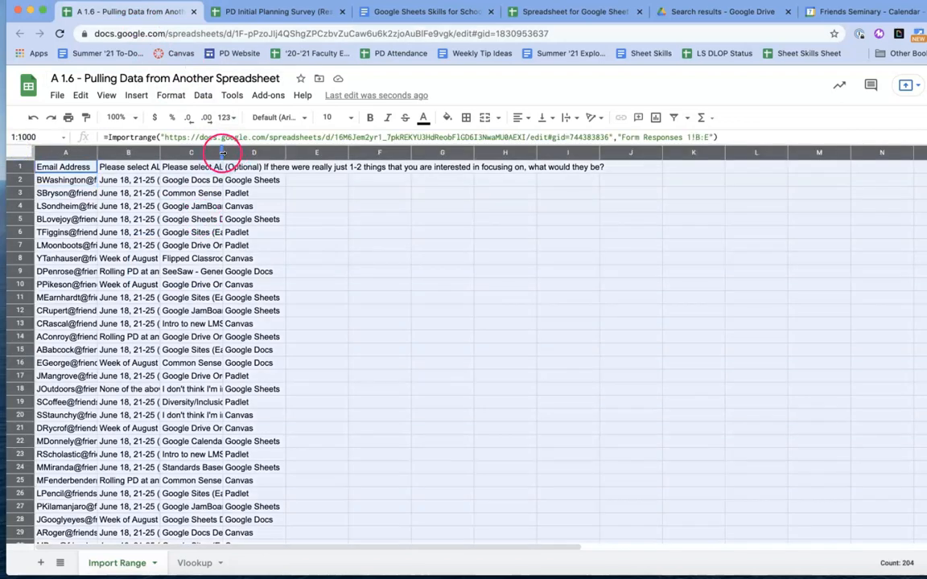
{"action": "double_click", "coordinate": [222, 153]}
{"action": "left_click", "coordinate": [521, 218]}
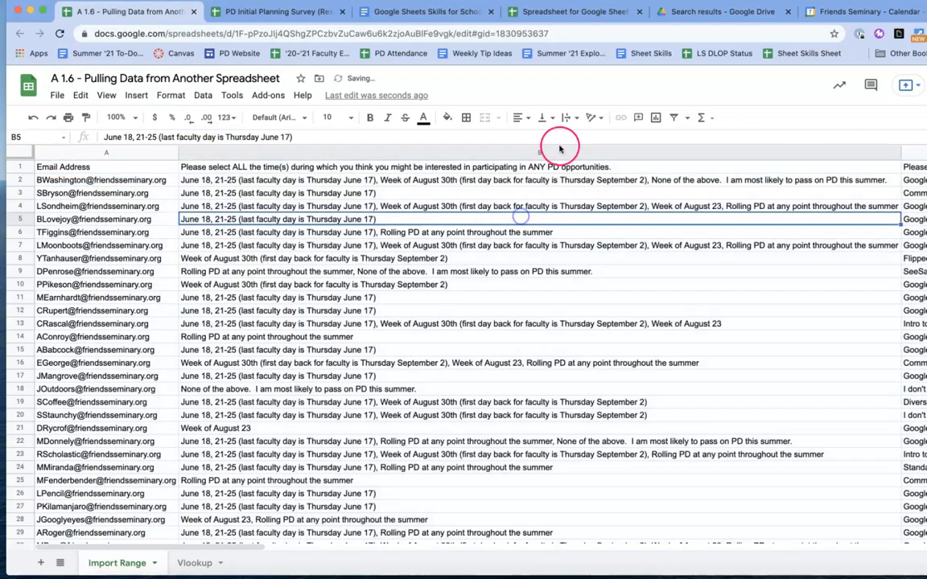
{"action": "left_click", "coordinate": [558, 152]}
{"action": "left_click", "coordinate": [567, 117]}
{"action": "left_click", "coordinate": [583, 139]}
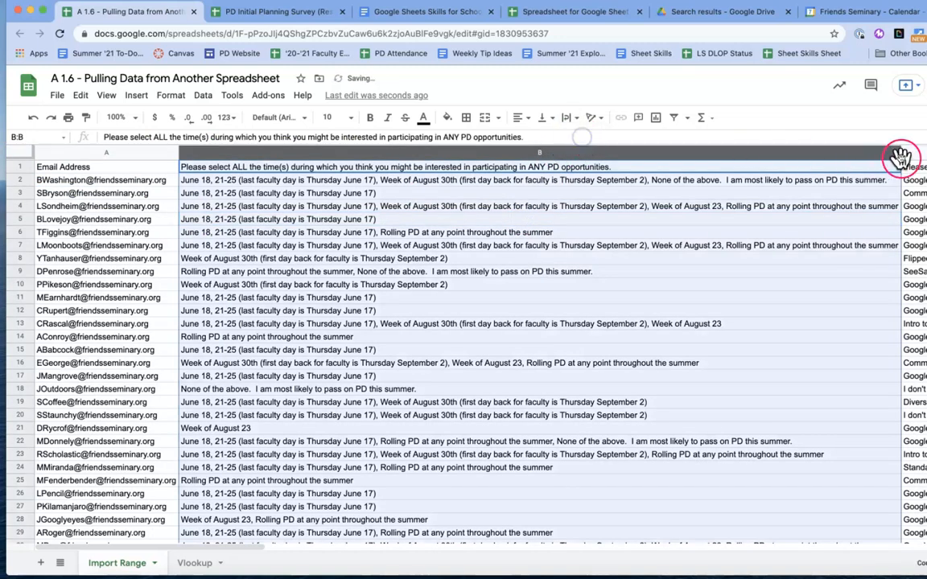
{"action": "left_click_drag", "start_coordinate": [898, 153], "coordinate": [420, 186]}
Turn on text wrapping for column C and adjust its width.
{"action": "left_click", "coordinate": [592, 153]}
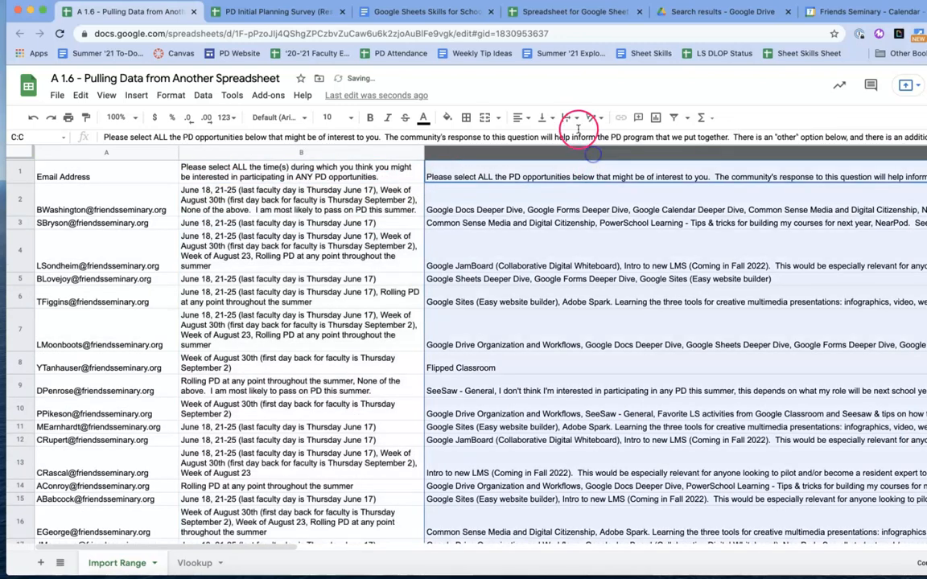
{"action": "left_click", "coordinate": [591, 118]}
{"action": "left_click", "coordinate": [589, 147]}
{"action": "scroll", "coordinate": [570, 219], "scroll_direction": "right", "scroll_amount": 20}
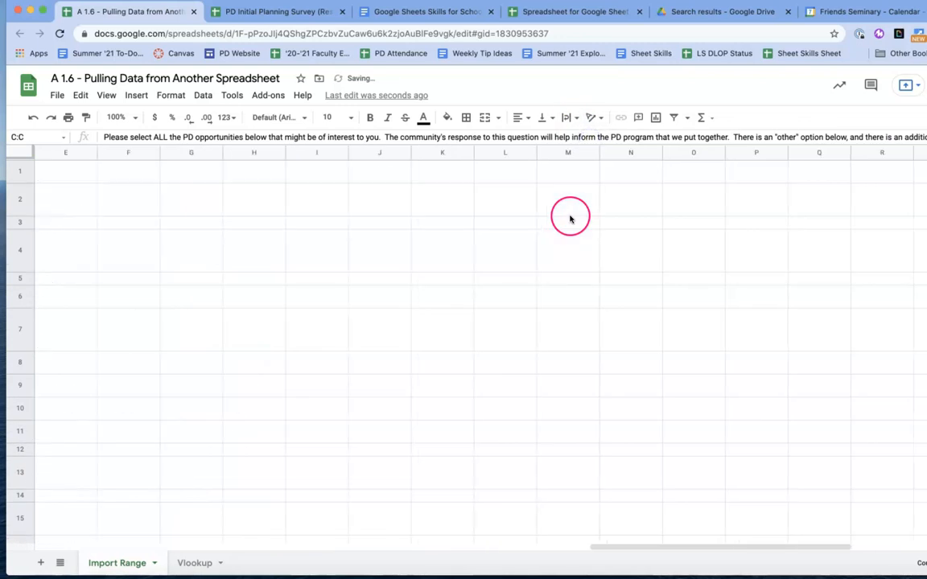
{"action": "scroll", "coordinate": [565, 218], "scroll_direction": "left", "scroll_amount": 20}
{"action": "left_click_drag", "start_coordinate": [561, 219], "coordinate": [532, 320]}
{"action": "scroll", "coordinate": [528, 322], "scroll_direction": "left", "scroll_amount": 5}
{"action": "scroll", "coordinate": [529, 322], "scroll_direction": "right", "scroll_amount": 2}
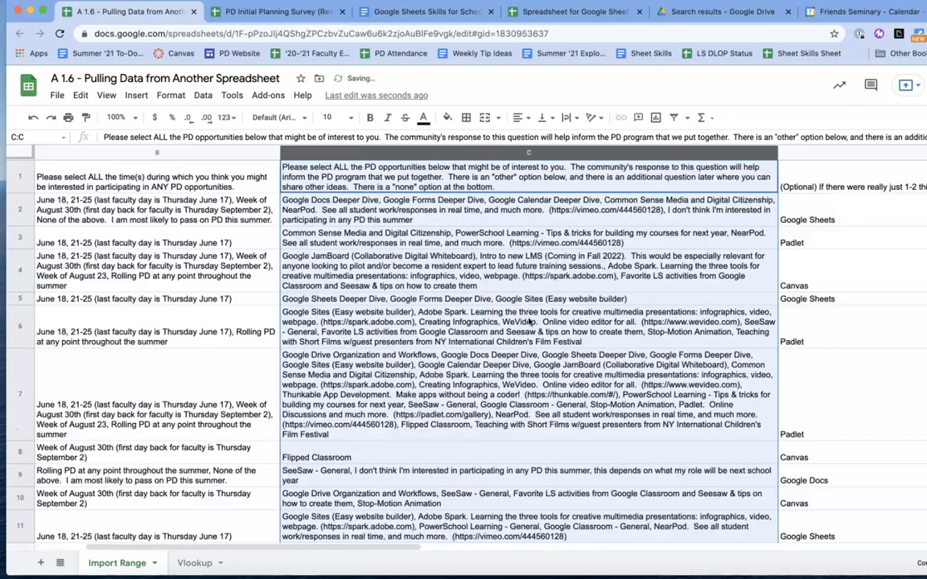
{"action": "scroll", "coordinate": [529, 322], "scroll_direction": "left", "scroll_amount": 3}
Centre-align the text across the whole sheet.
{"action": "left_click", "coordinate": [21, 149]}
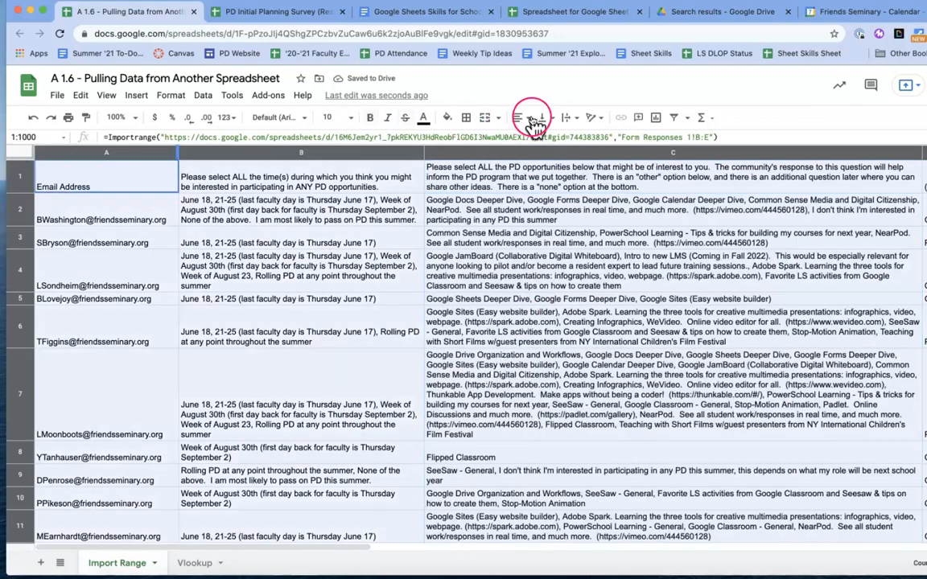
{"action": "left_click", "coordinate": [529, 119]}
{"action": "left_click", "coordinate": [537, 138]}
{"action": "left_click", "coordinate": [546, 238]}
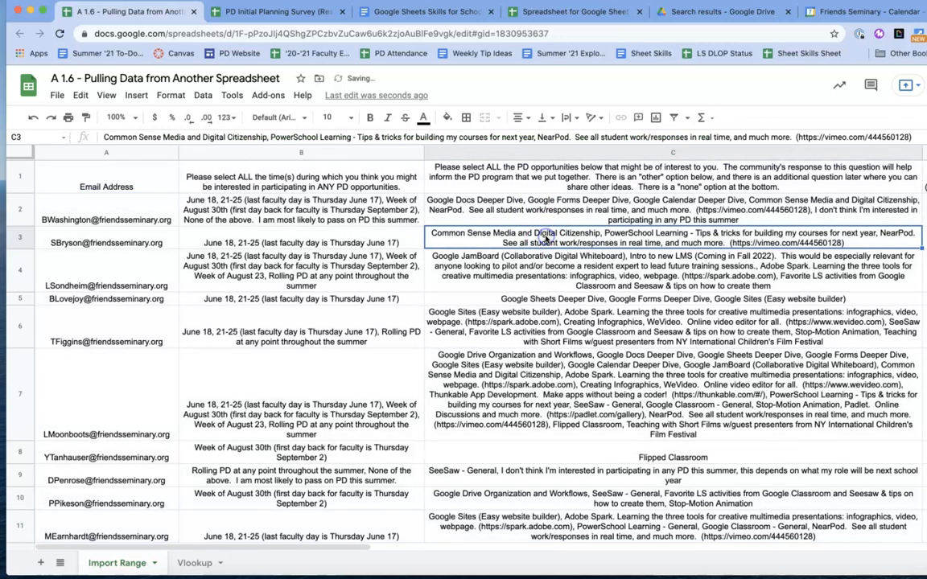